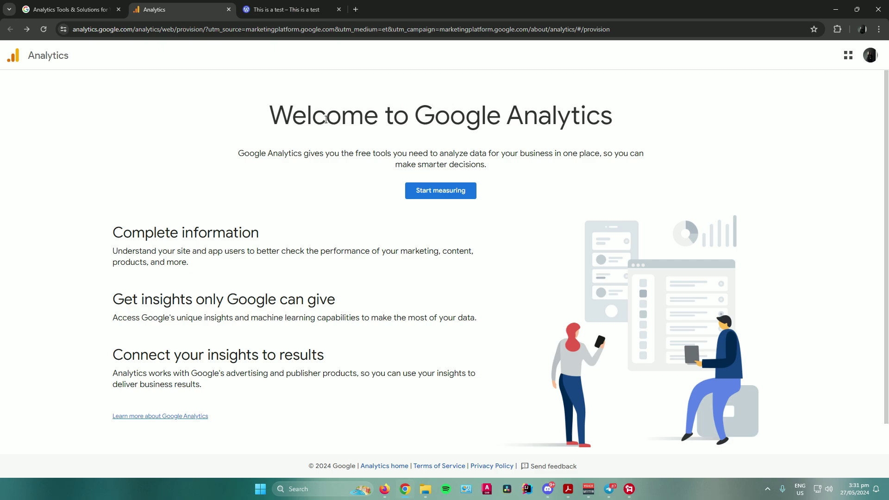
# - Start a new Analytics account named Sample Name
pyautogui.click(436, 190)
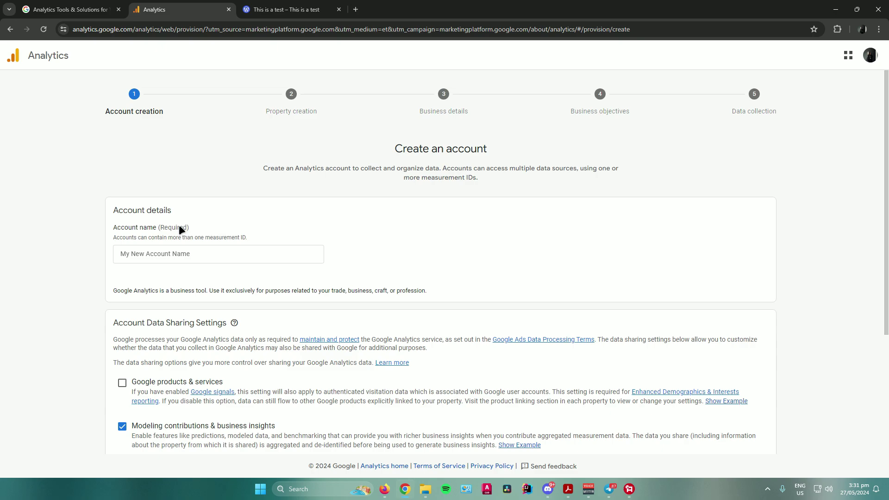
pyautogui.click(155, 252)
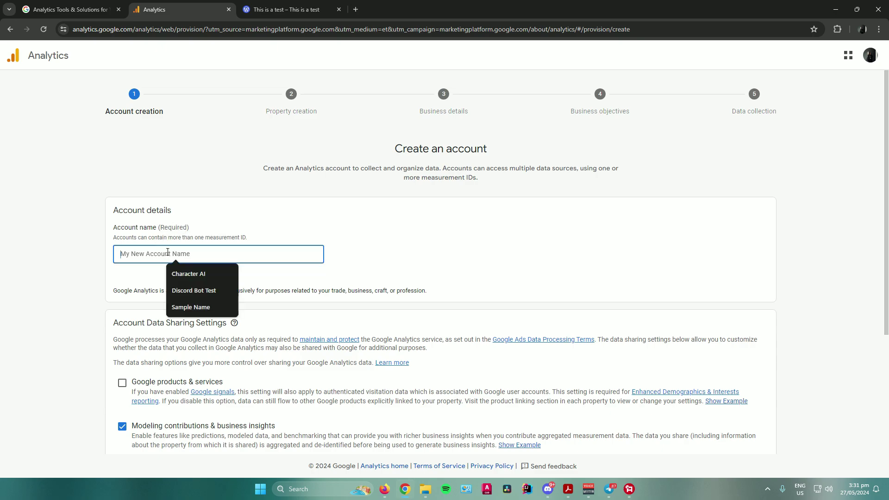
pyautogui.click(189, 304)
pyautogui.scroll(-4, 249, 250)
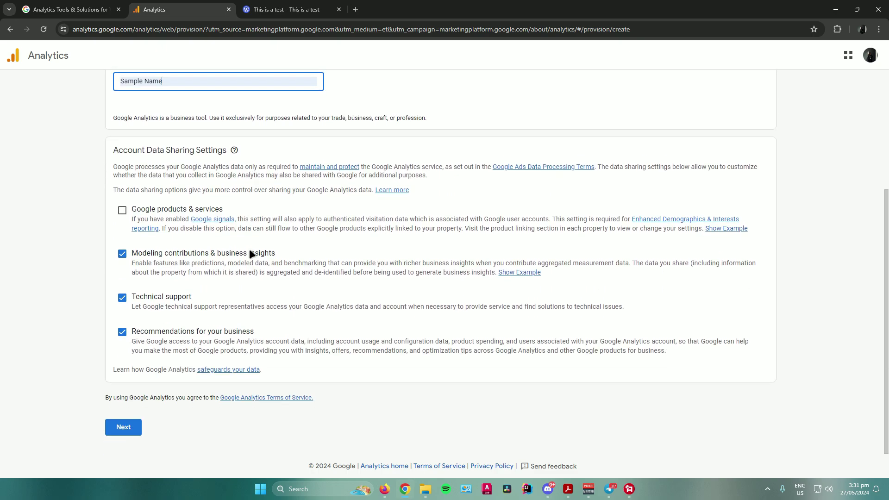
pyautogui.click(125, 426)
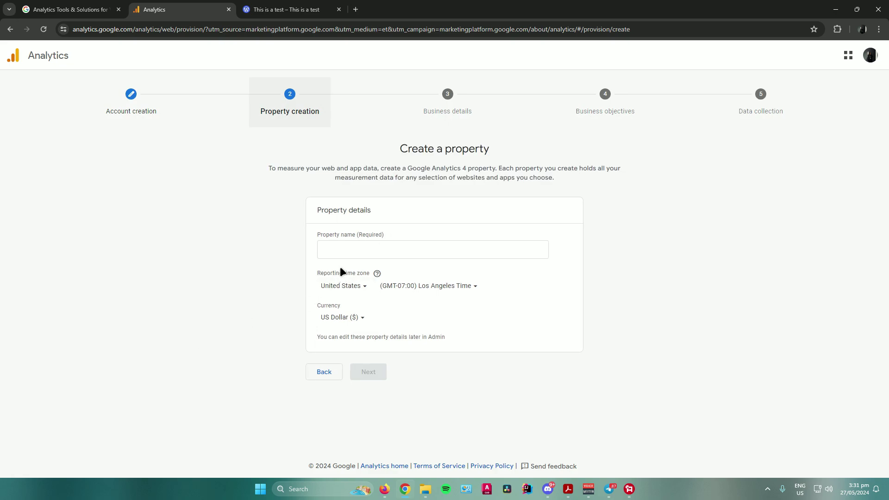
# - Create property Sample Name with Philippines as country and Philippine Peso currency
pyautogui.click(382, 246)
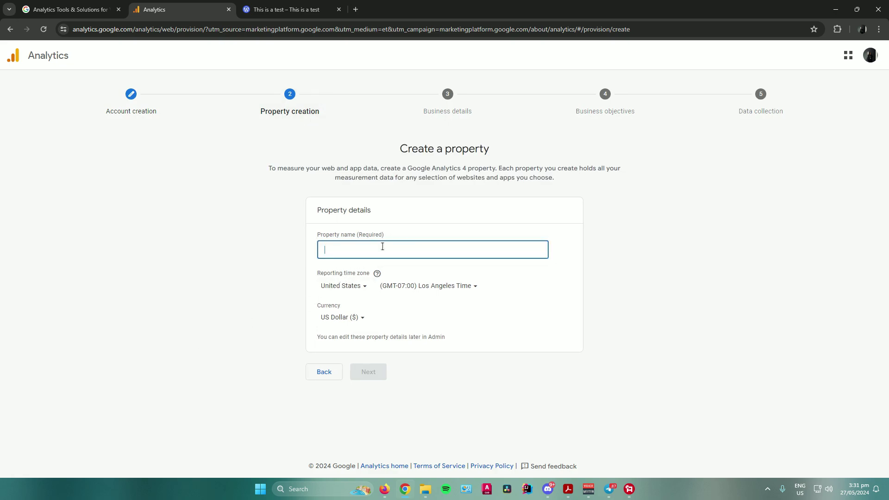
pyautogui.write('Sample Name')
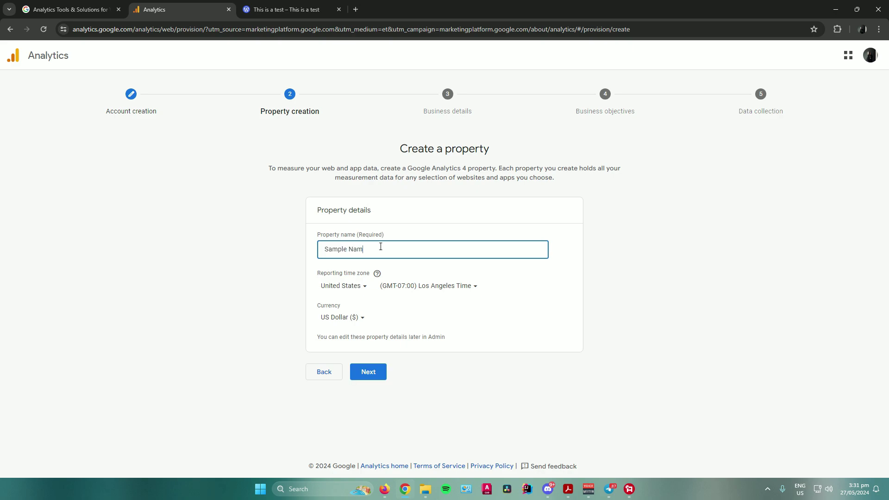
pyautogui.click(347, 288)
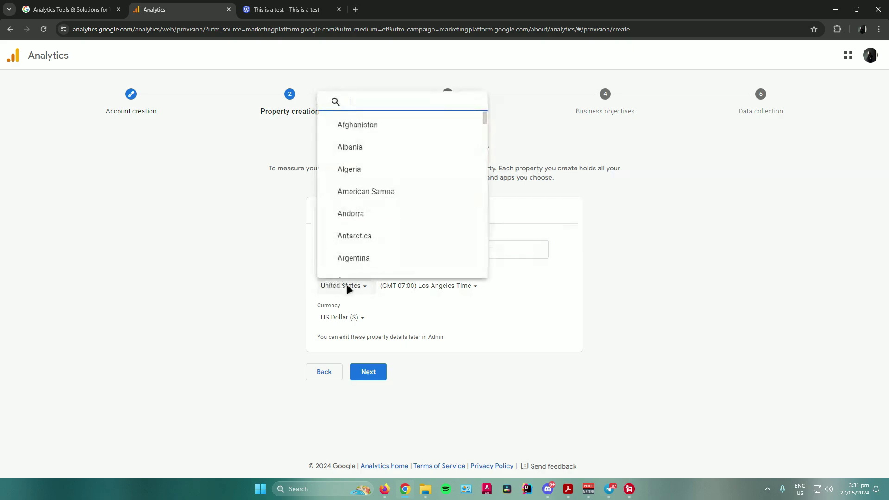
pyautogui.write('philip')
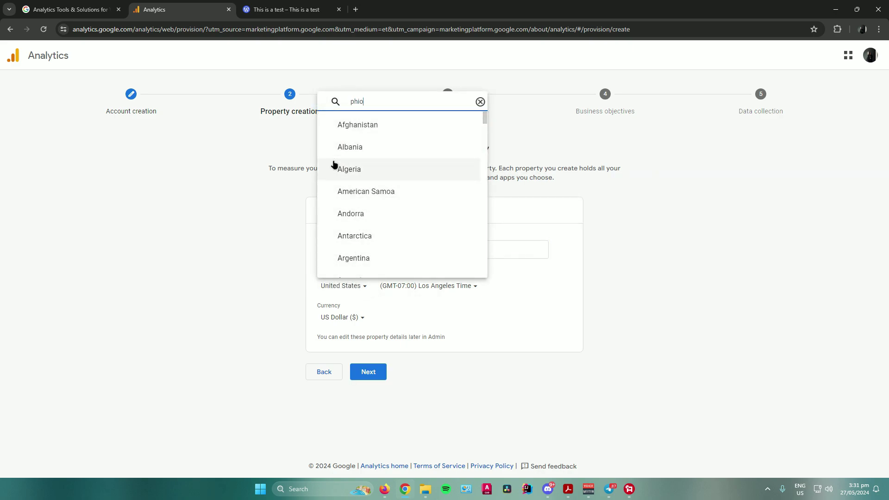
pyautogui.press('Return')
pyautogui.click(345, 318)
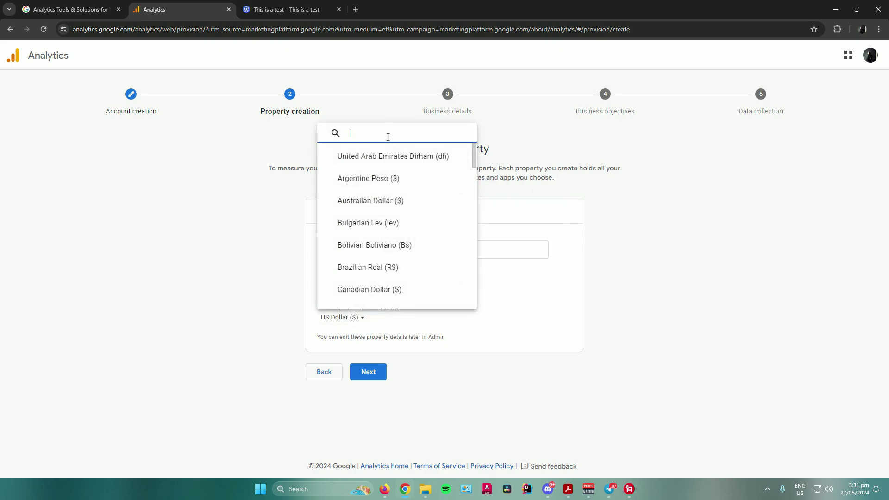
pyautogui.write('phil')
pyautogui.press('Return')
pyautogui.click(368, 371)
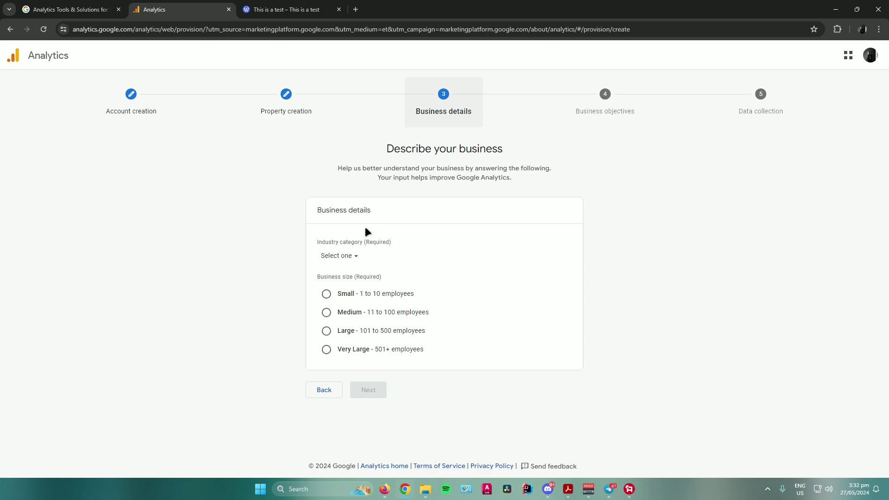
# - Set the industry to Computers & Electronics and business size to Small (1-10 employees)
pyautogui.click(345, 257)
pyautogui.scroll(-1, 387, 341)
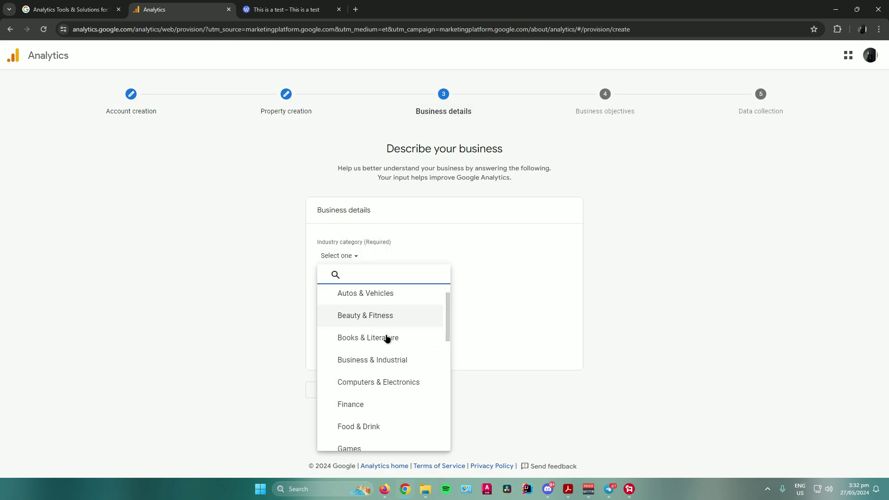
pyautogui.scroll(-1, 387, 339)
pyautogui.scroll(2, 395, 349)
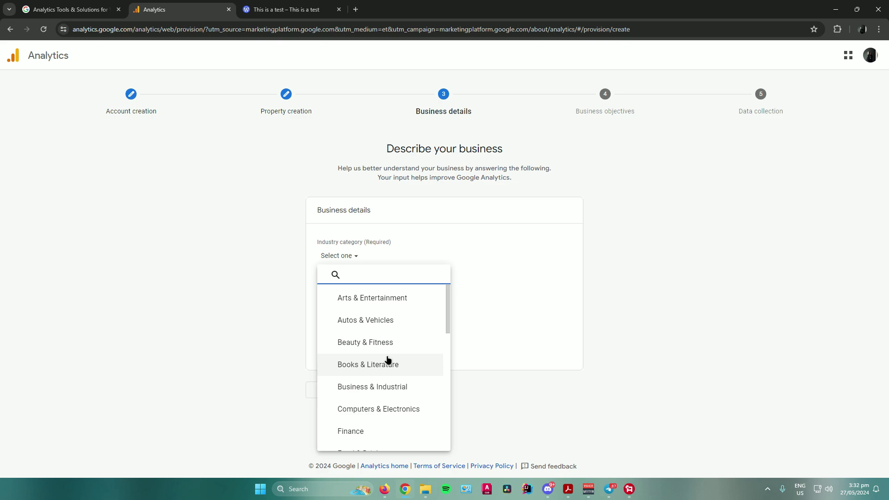
pyautogui.click(408, 408)
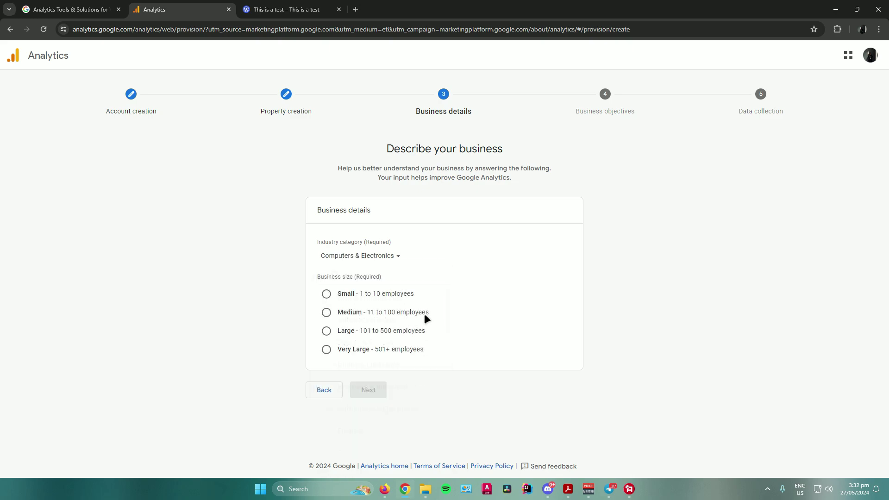
pyautogui.click(326, 295)
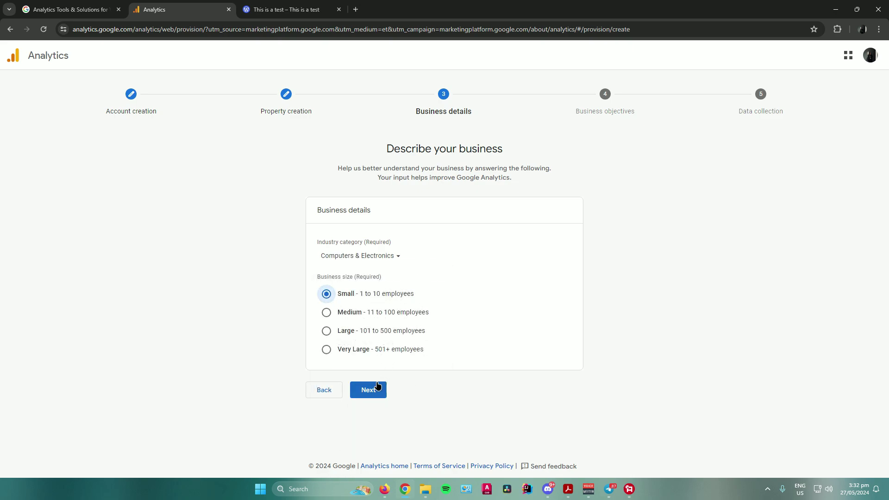
# - Choose Generate leads as the business objective
pyautogui.click(369, 390)
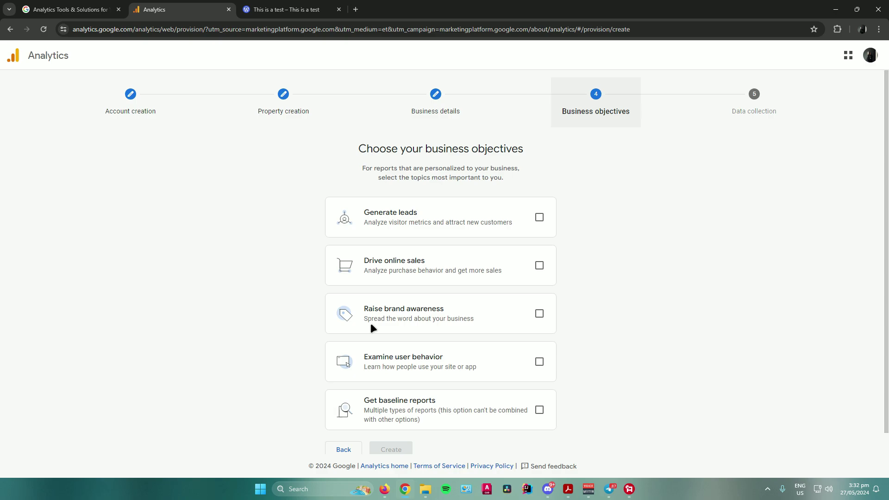
pyautogui.scroll(-1, 281, 199)
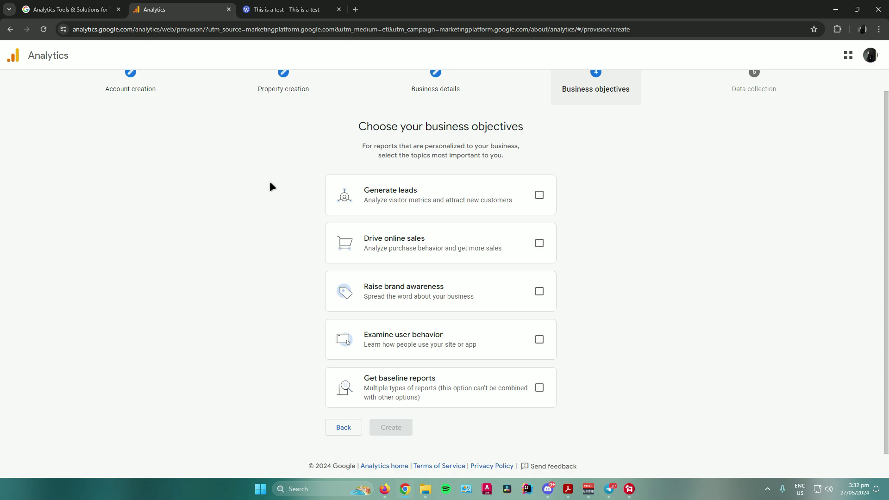
pyautogui.click(538, 195)
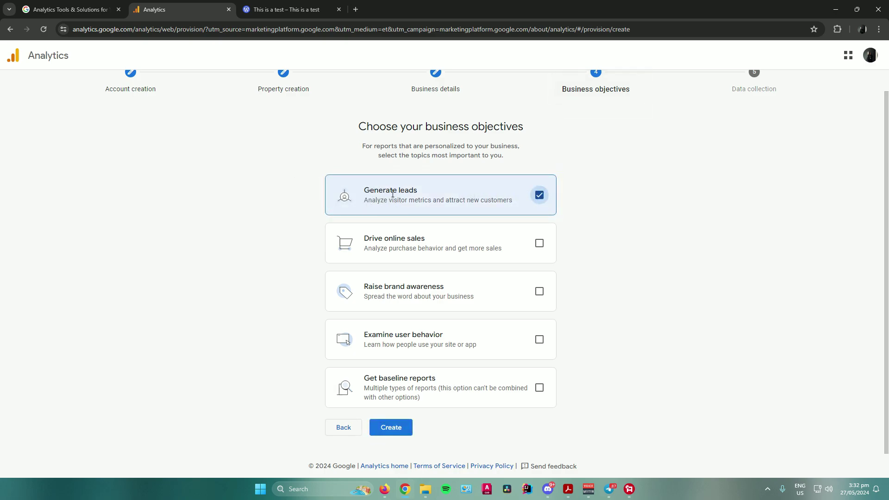
# - Create the account, accepting the Philippines terms and GDPR terms, then choose a Web stream
pyautogui.click(391, 427)
pyautogui.click(371, 203)
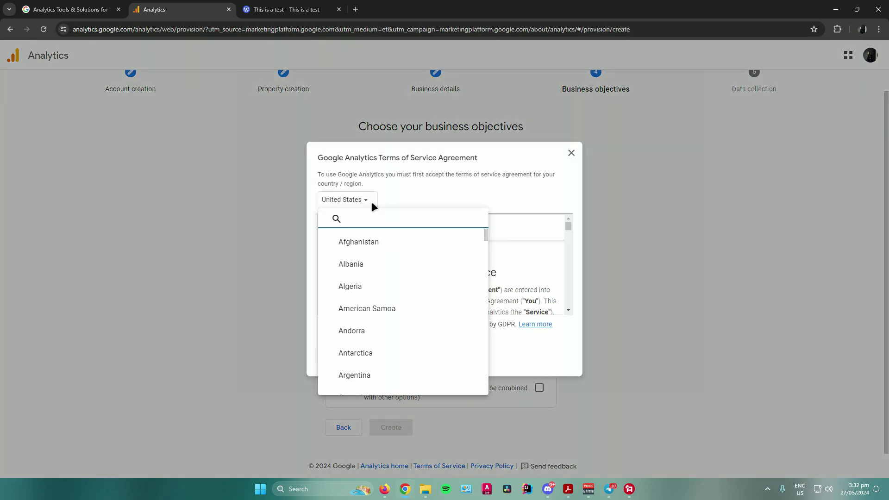
pyautogui.write('phili')
pyautogui.click(357, 241)
pyautogui.click(322, 324)
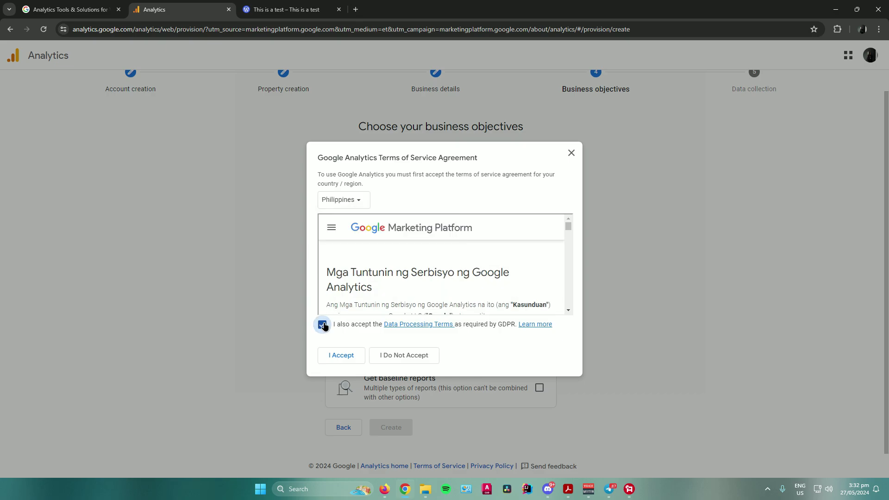
pyautogui.click(341, 355)
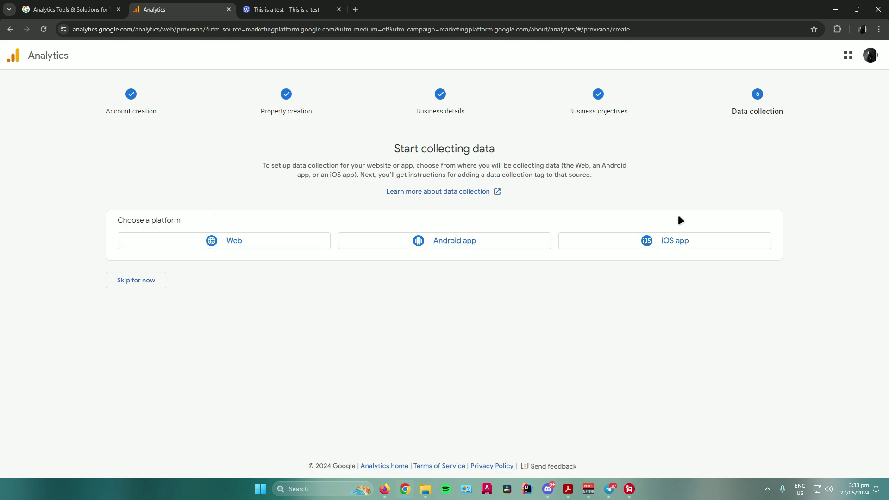
pyautogui.click(233, 242)
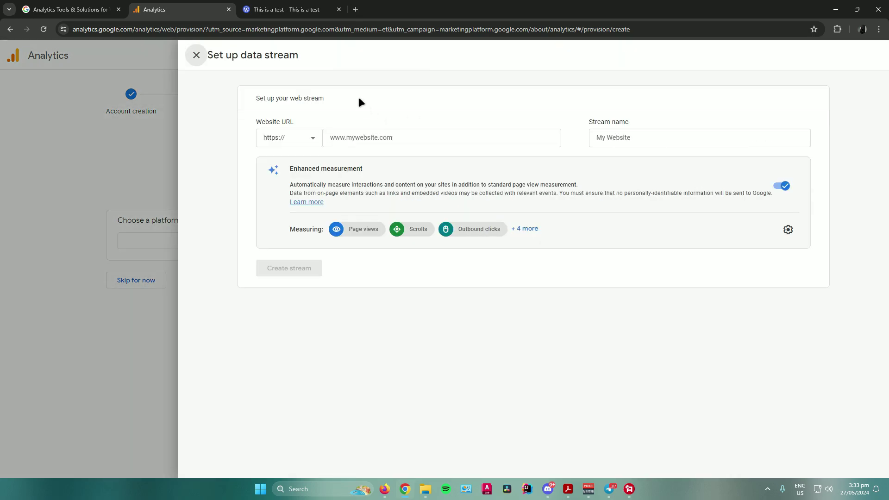
# - Copy the WordPress site address and paste it into the Website URL field
pyautogui.click(276, 11)
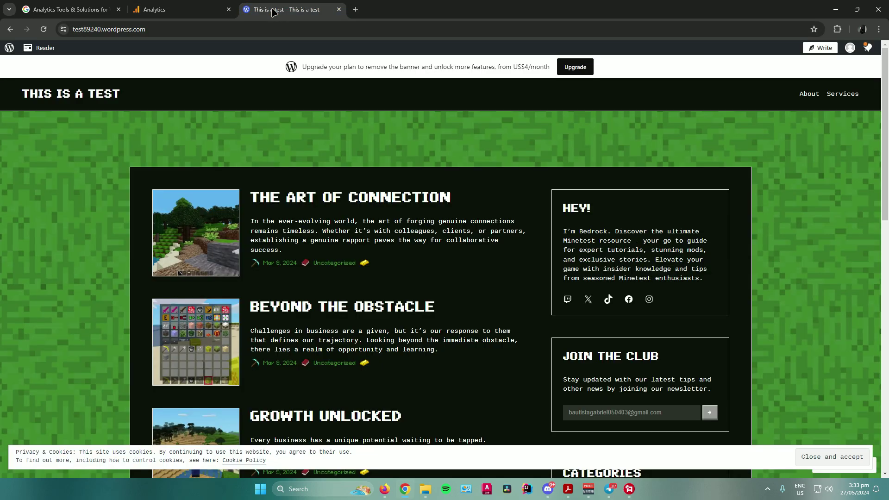
pyautogui.click(157, 28)
pyautogui.rightClick(129, 29)
pyautogui.click(172, 117)
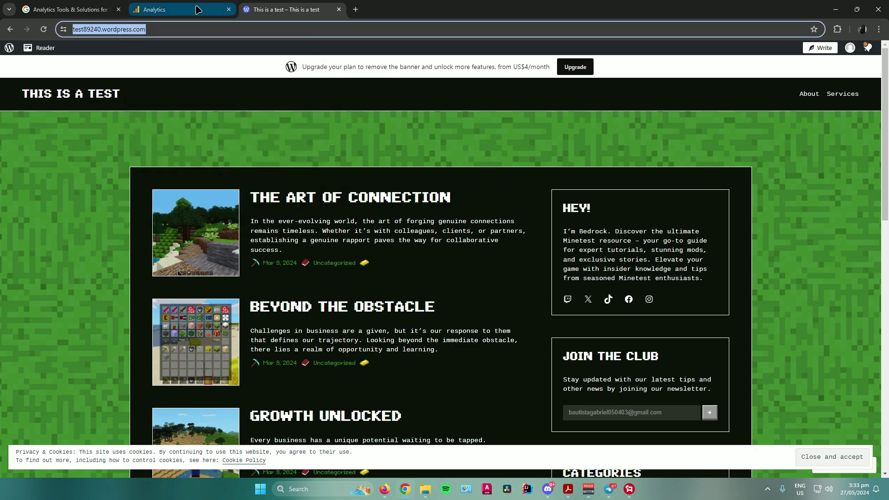
pyautogui.hotkey('ctrl', 'shift', 'Tab')
pyautogui.hotkey('ctrl', 'v')
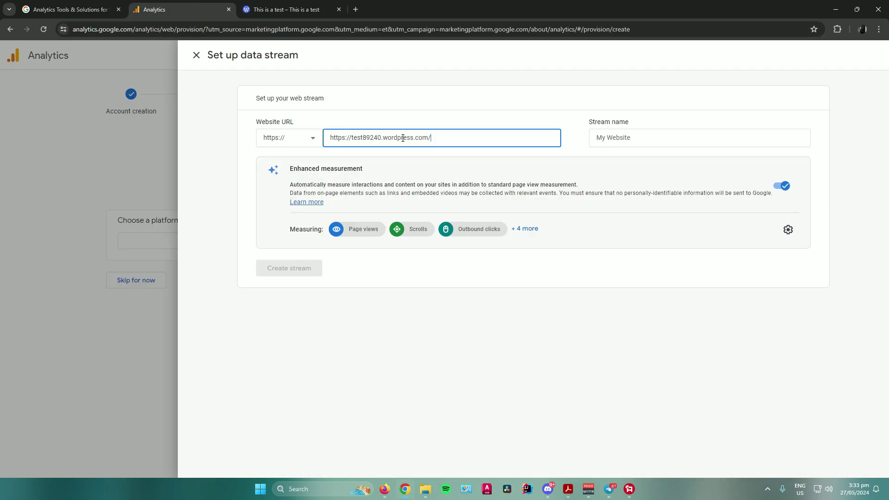
pyautogui.click(624, 139)
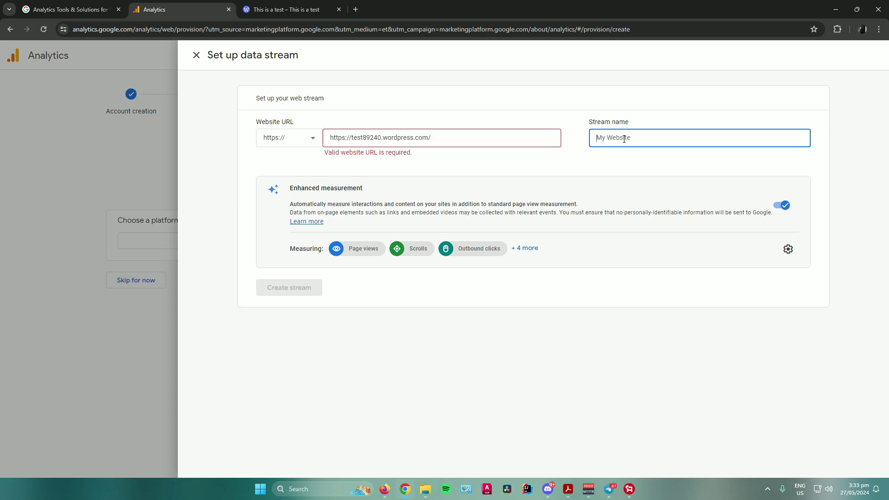
pyautogui.write('Wordpress Sample')
pyautogui.click(380, 138)
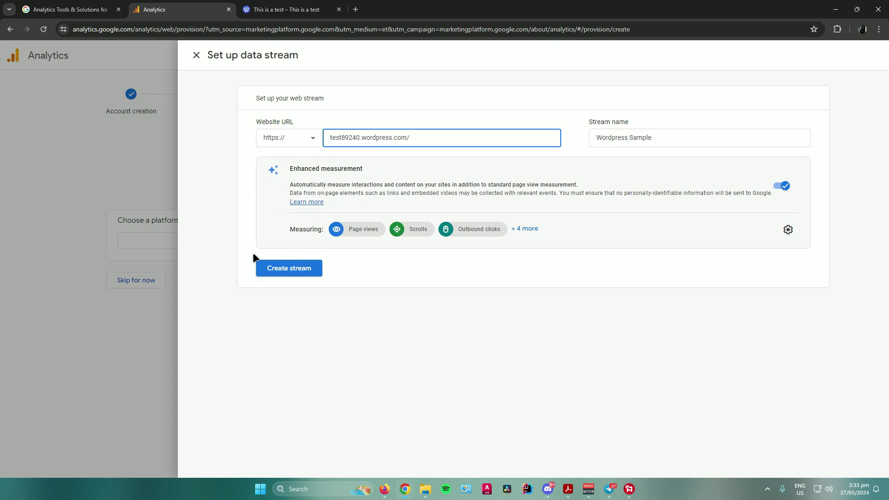
# - Create the web stream My Simple Website and view its stream details
pyautogui.click(292, 268)
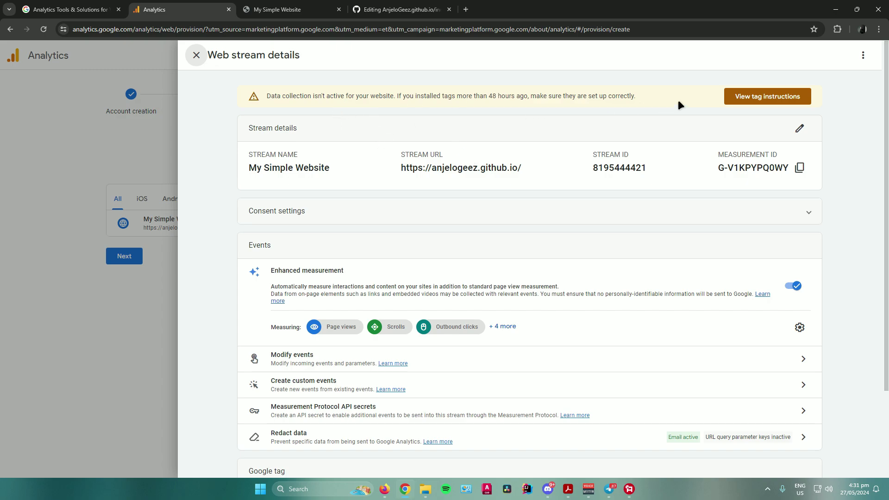
# - Copy the Google tag snippet from the manual installation instructions
pyautogui.click(742, 96)
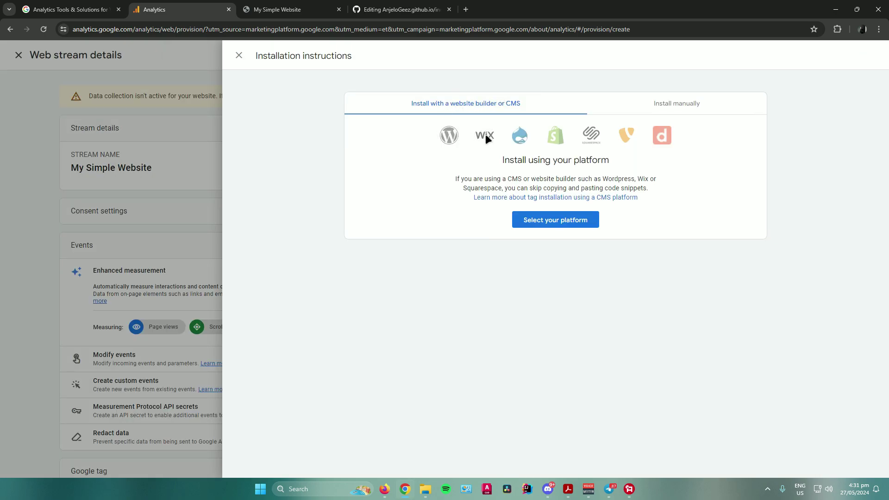
pyautogui.click(657, 103)
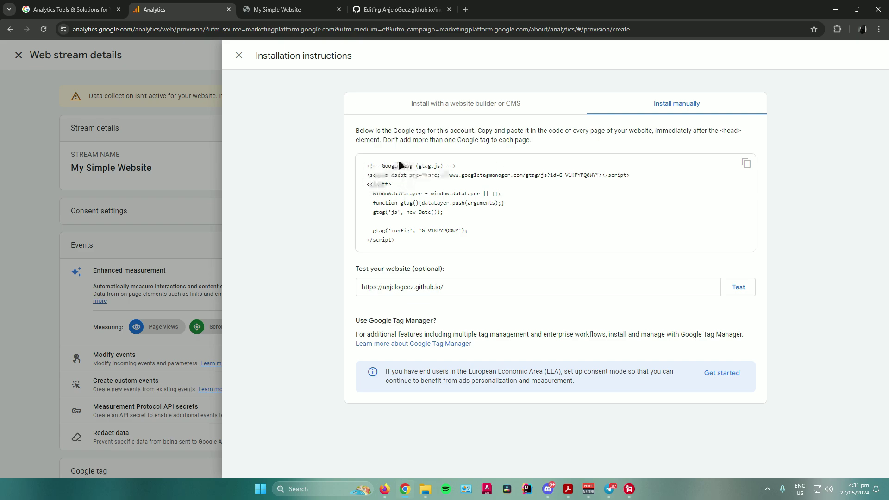
pyautogui.click(746, 163)
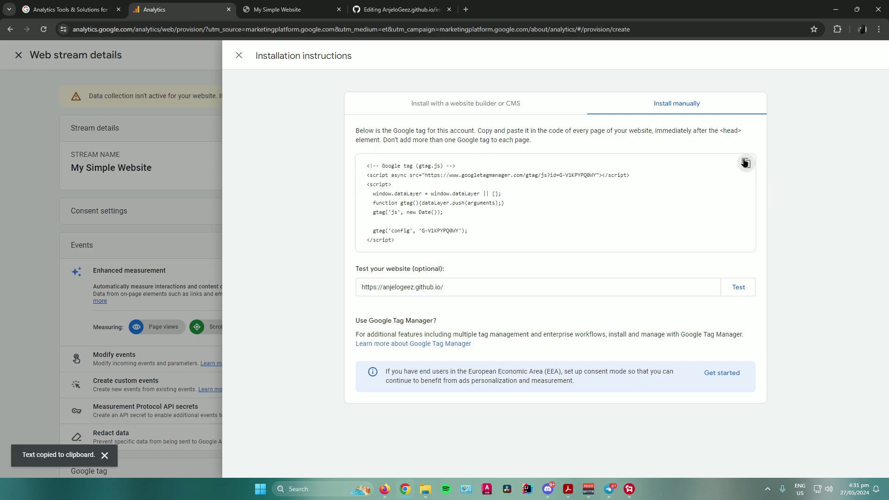
# - Paste the gtag script after <head> in index.html and commit as 'Update index.html'
pyautogui.click(377, 10)
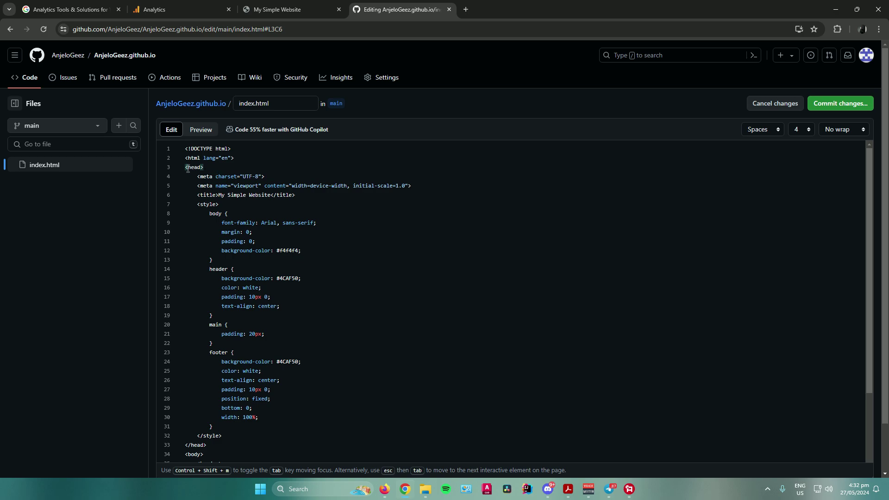
pyautogui.press('Return')
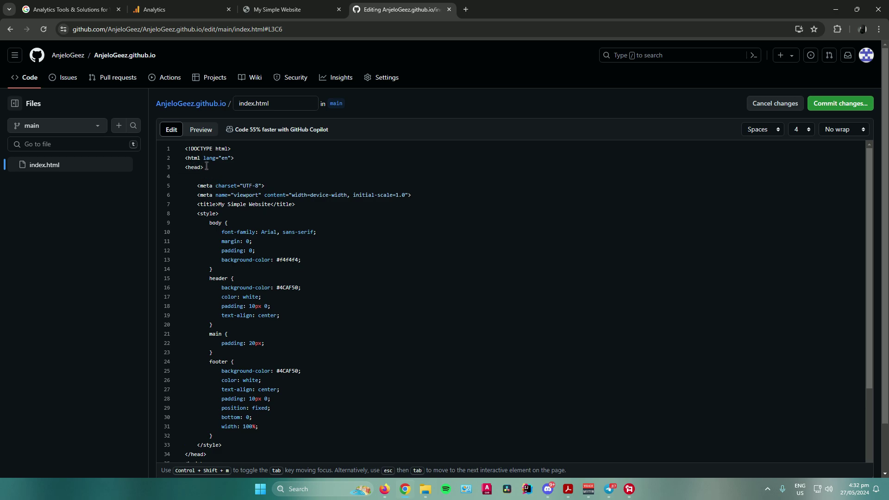
pyautogui.hotkey('ctrl', 'v')
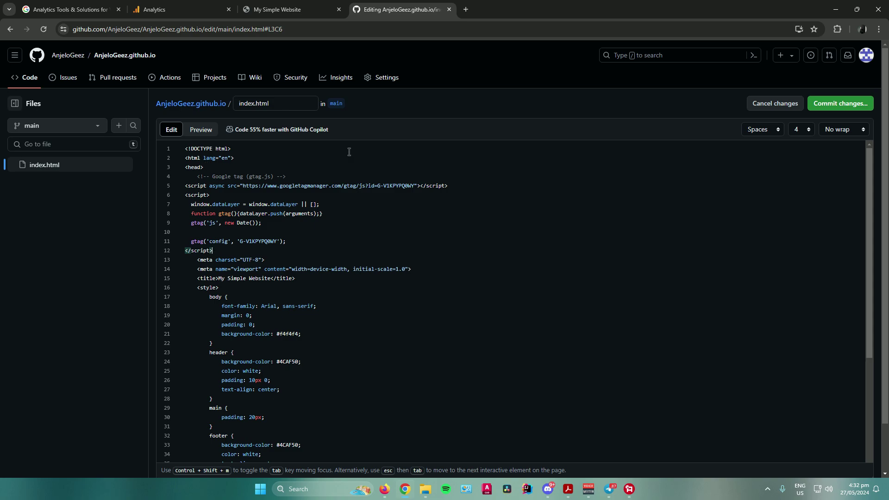
pyautogui.click(848, 103)
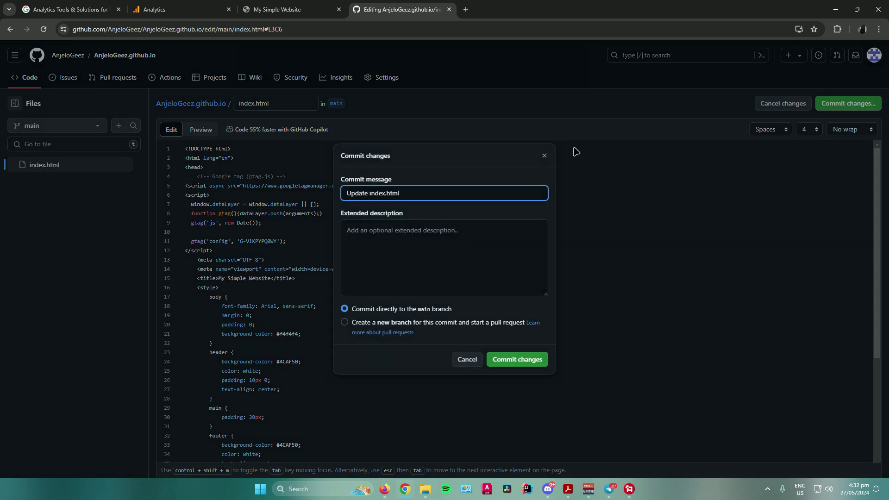
pyautogui.press('Return')
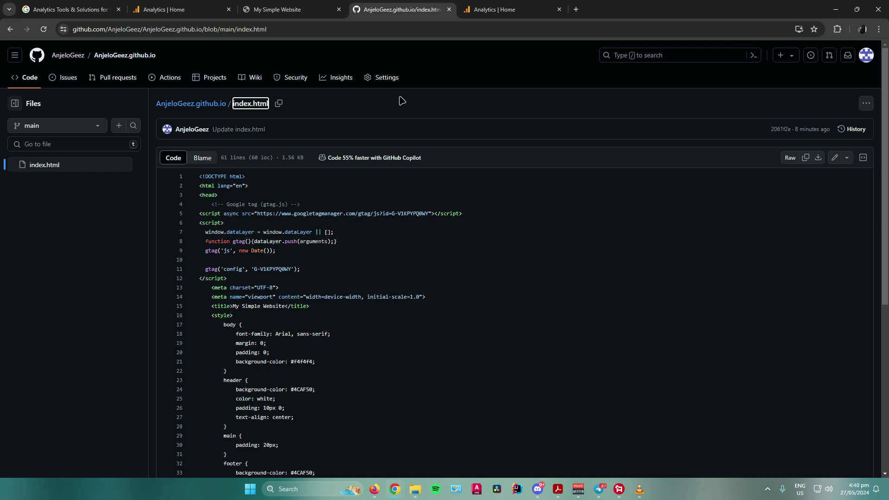
pyautogui.moveTo(397, 489)
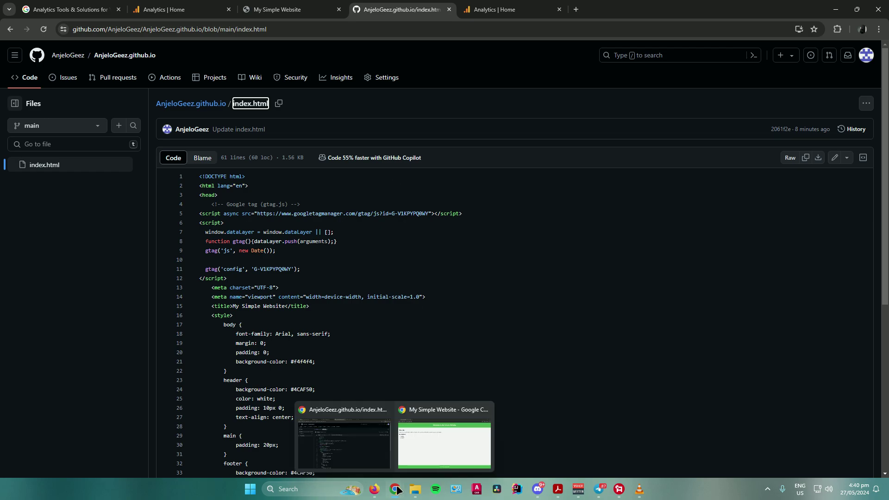
pyautogui.click(421, 437)
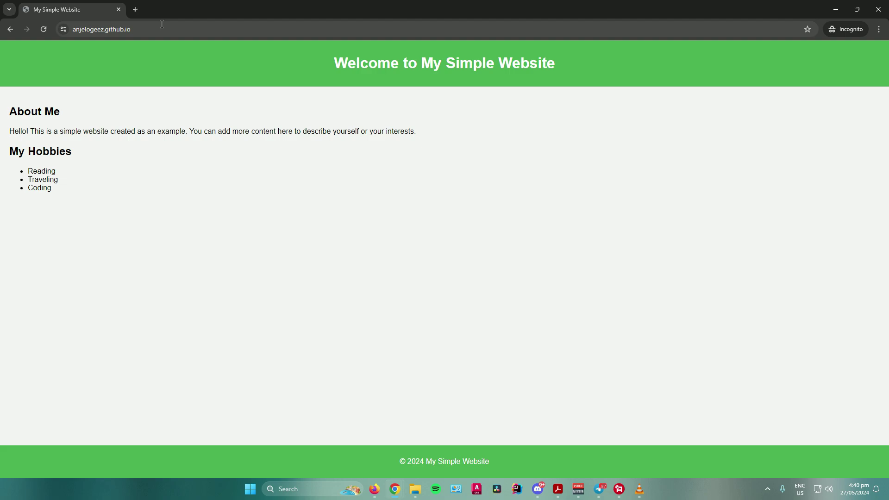
pyautogui.moveTo(393, 486)
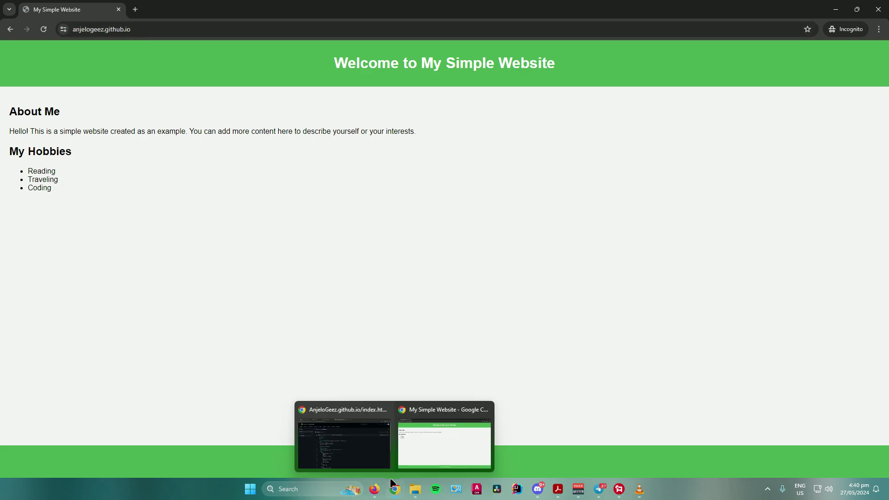
pyautogui.click(371, 454)
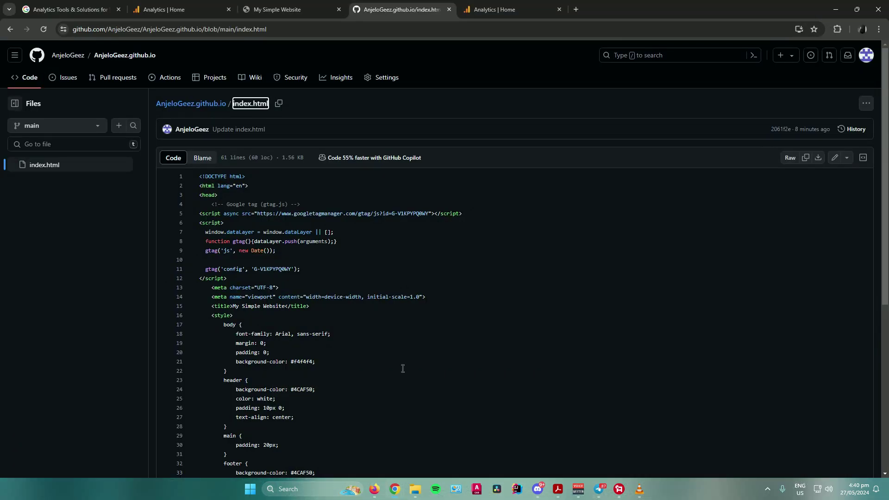
# - Reload Analytics Home to confirm active data collection with 1 user
pyautogui.click(483, 16)
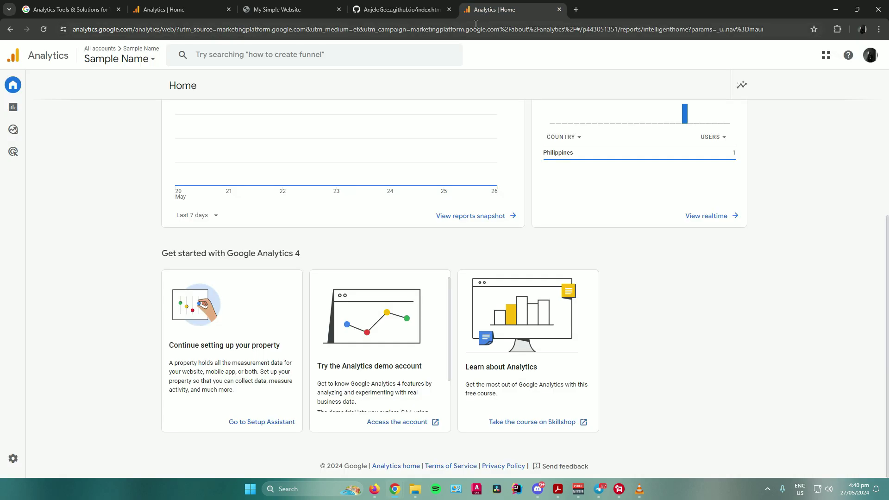
pyautogui.click(43, 30)
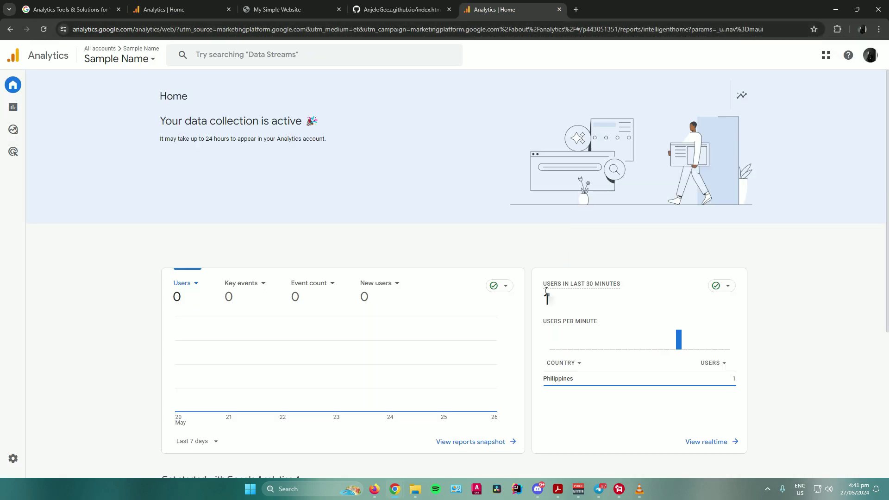